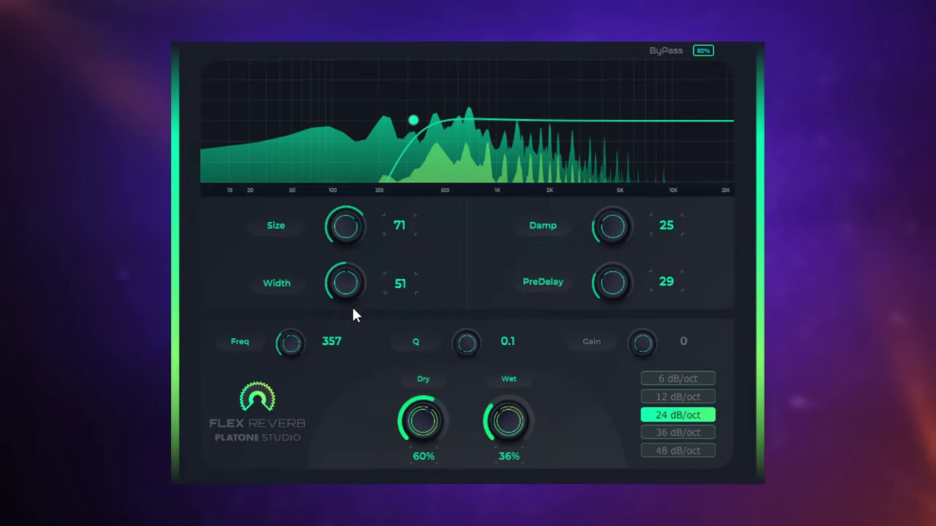
# Lower the reverb width to 23, then set Delay Eleven's time to a tempo-synced dotted 1/8 note.
pyautogui.moveTo(352, 305); pyautogui.dragTo(355, 342)
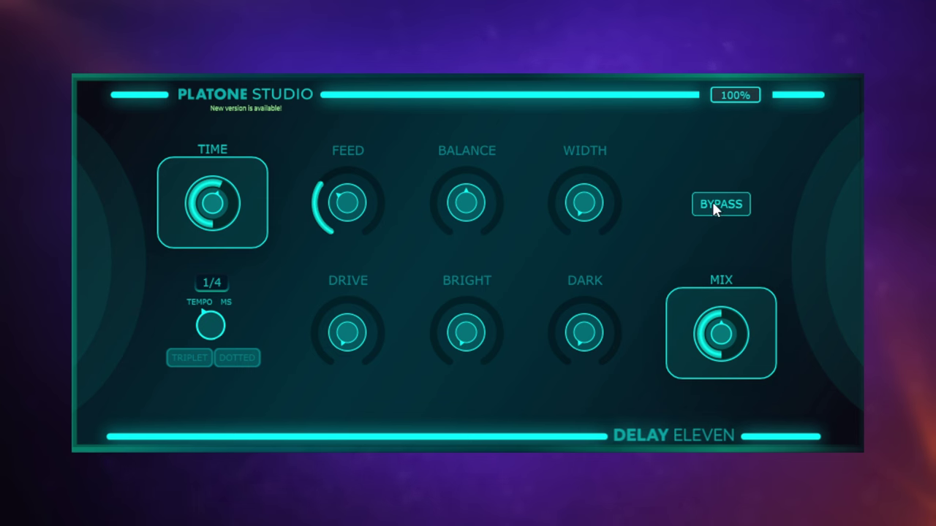
pyautogui.click(211, 328)
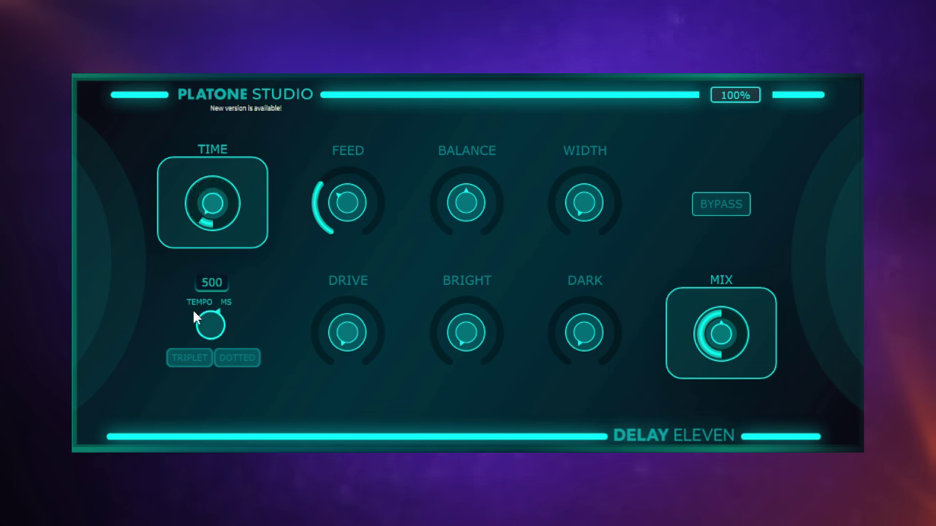
pyautogui.click(208, 329)
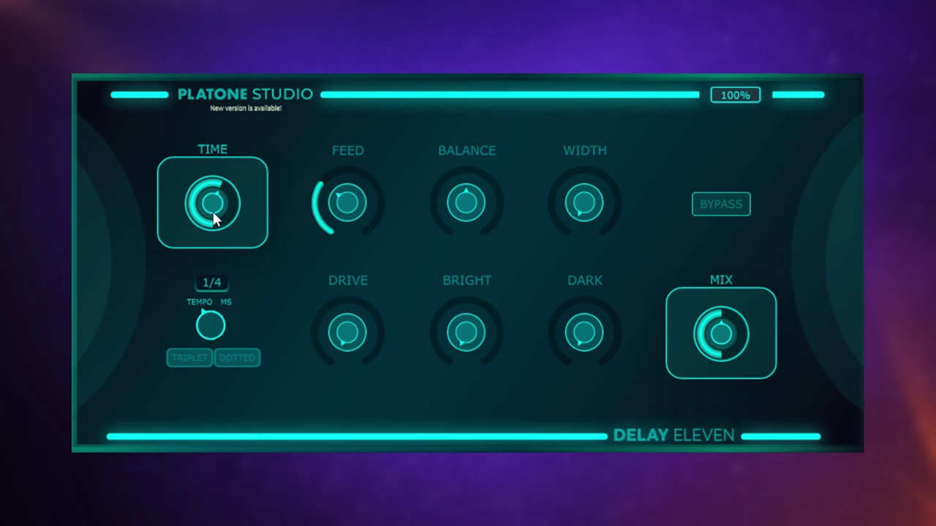
pyautogui.moveTo(213, 211); pyautogui.dragTo(215, 228)
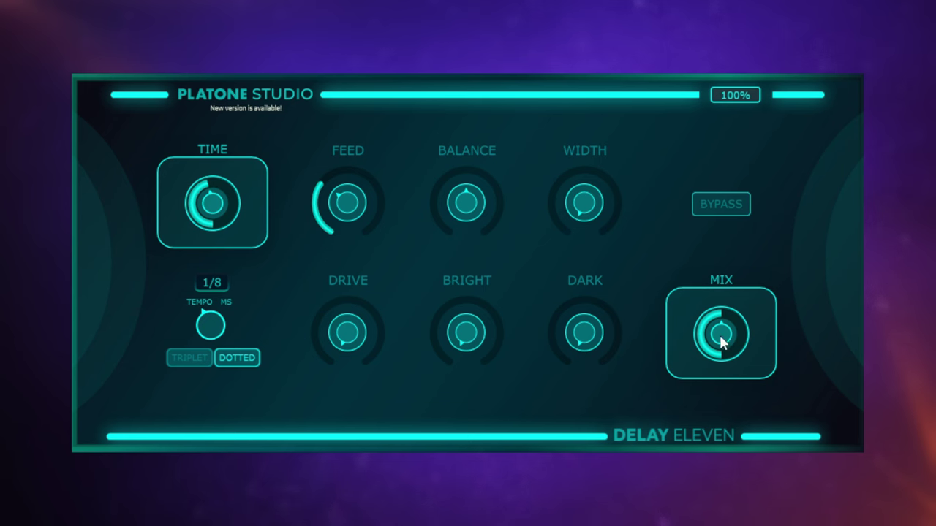
# Lower Delay Eleven's mix, raise the feedback, recentre the balance and widen the stereo width well past halfway.
pyautogui.moveTo(721, 336); pyautogui.dragTo(721, 365)
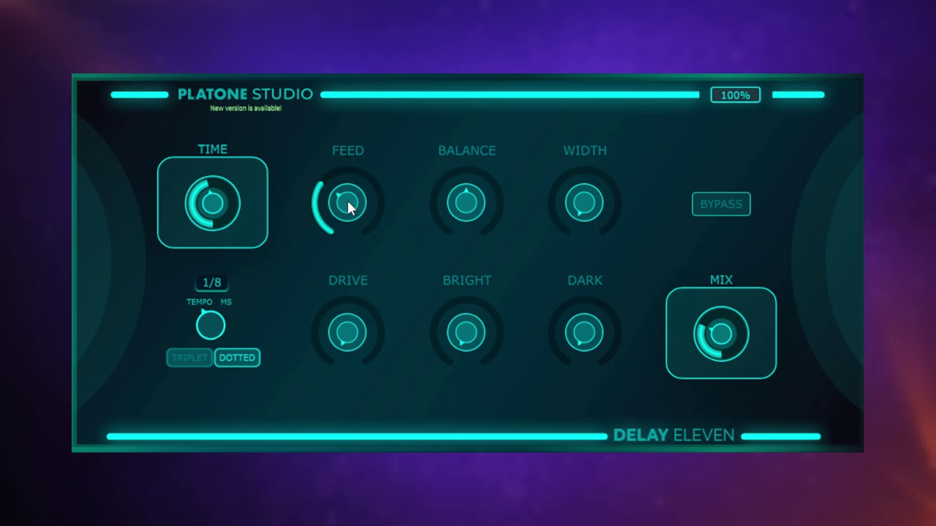
pyautogui.moveTo(348, 208); pyautogui.dragTo(345, 181)
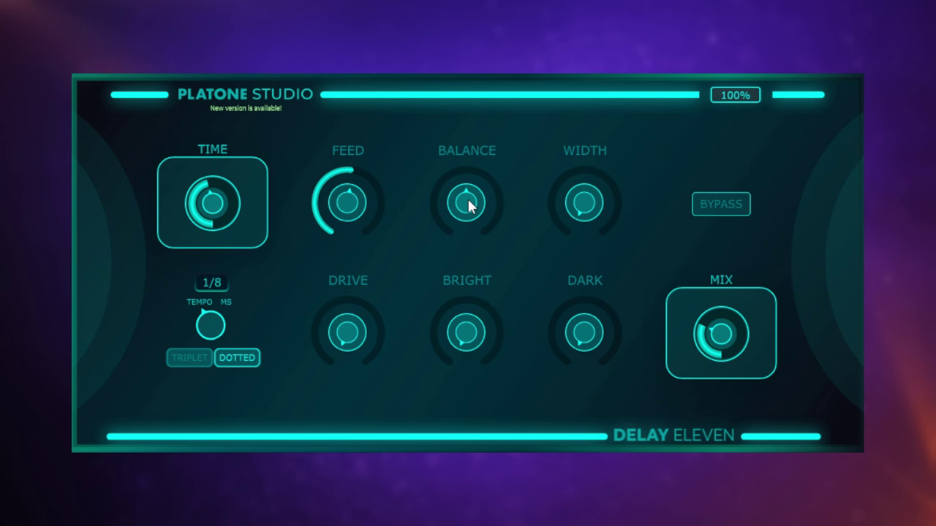
pyautogui.moveTo(468, 204); pyautogui.dragTo(458, 173)
pyautogui.doubleClick(466, 201)
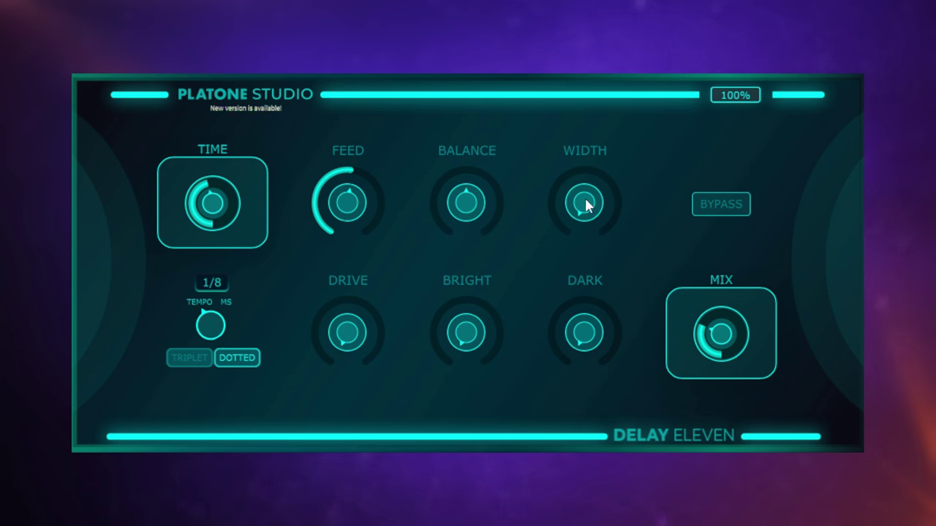
pyautogui.moveTo(585, 205); pyautogui.dragTo(550, 86)
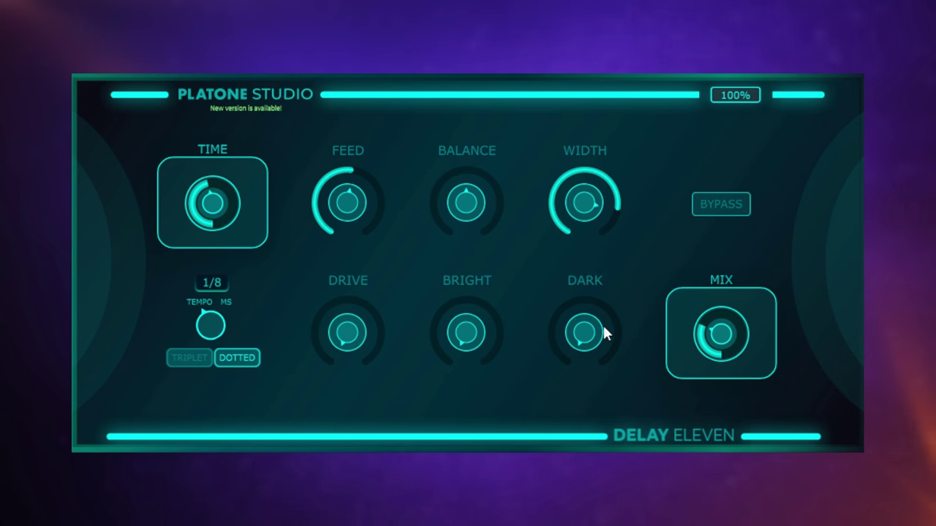
# Leave Delay Eleven's Dark near minimum, turn Bright up and add some Drive to the repeats.
pyautogui.moveTo(585, 327); pyautogui.dragTo(588, 398)
pyautogui.moveTo(468, 337); pyautogui.dragTo(450, 245)
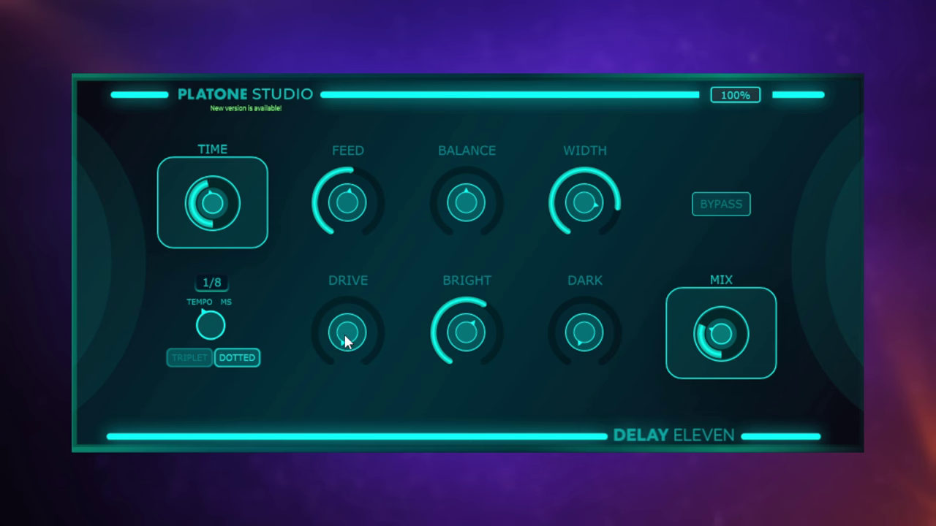
pyautogui.moveTo(346, 335); pyautogui.dragTo(338, 288)
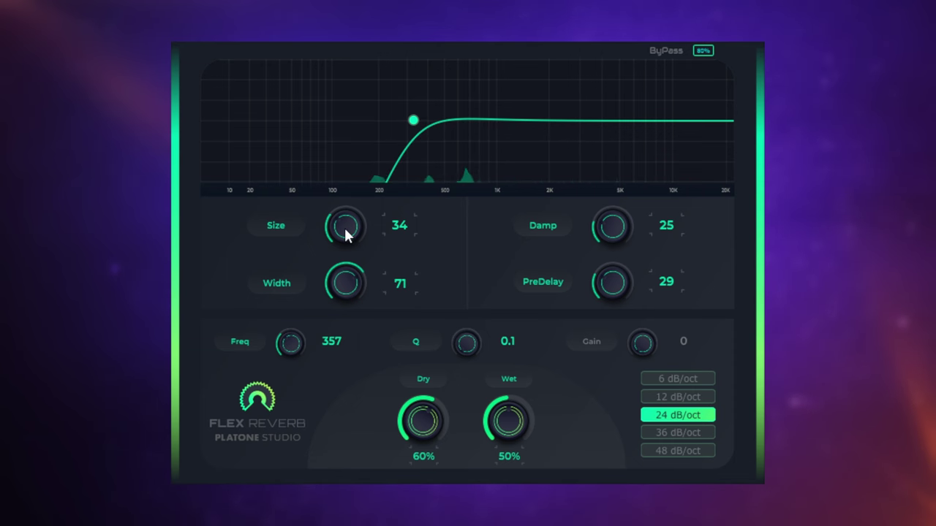
# With playback running, set Flex Reverb's Size to 71 and lower Wet to 36%.
pyautogui.moveTo(344, 234)
pyautogui.mouseDown()
pyautogui.moveTo(335, 184)
pyautogui.moveTo(345, 224)
pyautogui.mouseUp()
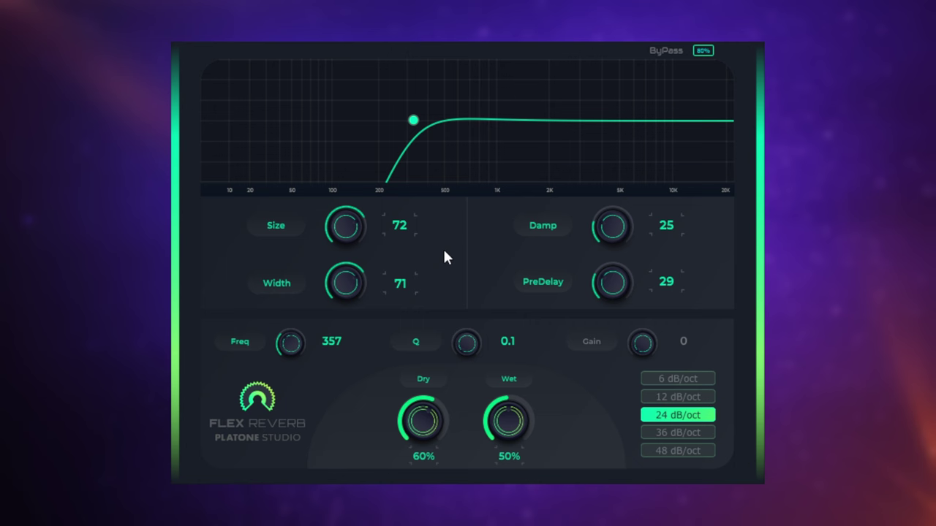
pyautogui.press('space')
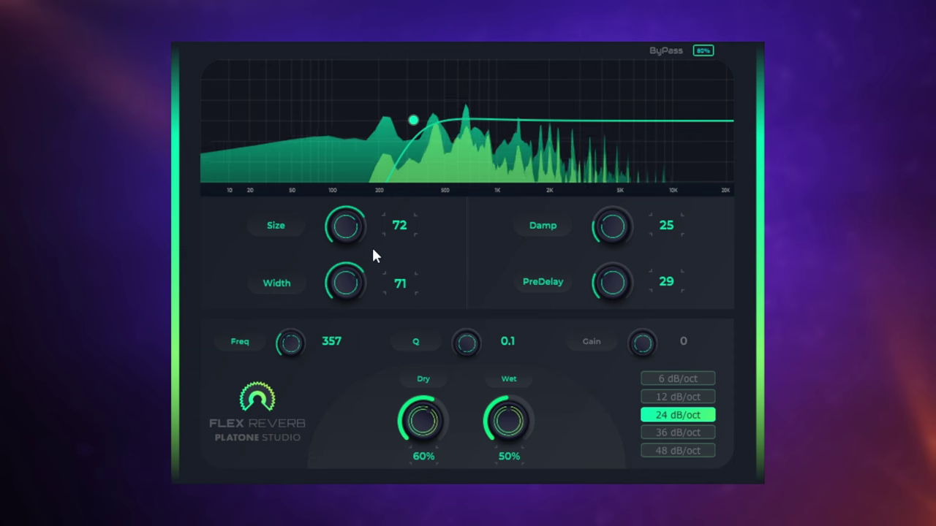
pyautogui.moveTo(348, 232); pyautogui.dragTo(349, 234)
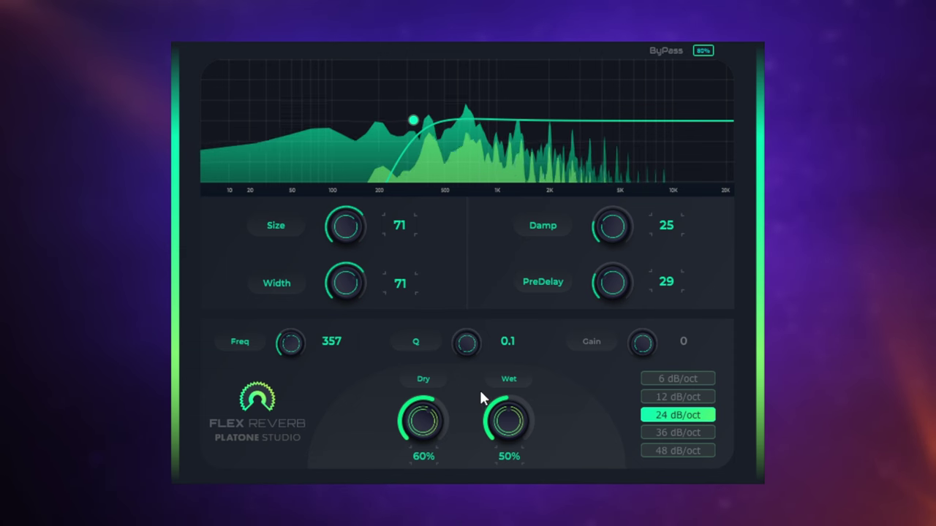
pyautogui.moveTo(501, 426); pyautogui.dragTo(508, 445)
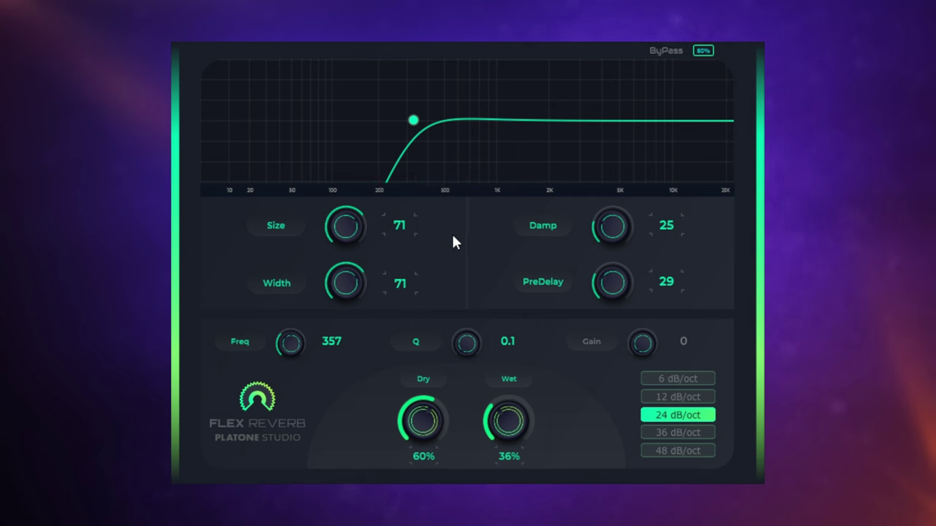
# Set Flex Reverb's Width to 79 and lengthen the PreDelay to 69 while audio plays.
pyautogui.moveTo(344, 291)
pyautogui.mouseDown()
pyautogui.moveTo(341, 278)
pyautogui.moveTo(343, 291)
pyautogui.mouseUp()
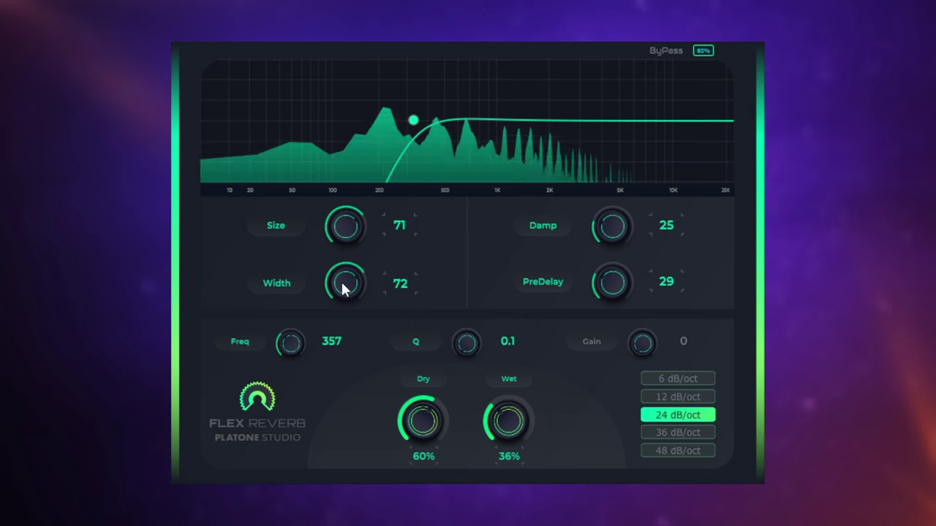
pyautogui.moveTo(349, 286)
pyautogui.mouseDown()
pyautogui.moveTo(356, 350)
pyautogui.moveTo(349, 271)
pyautogui.mouseUp()
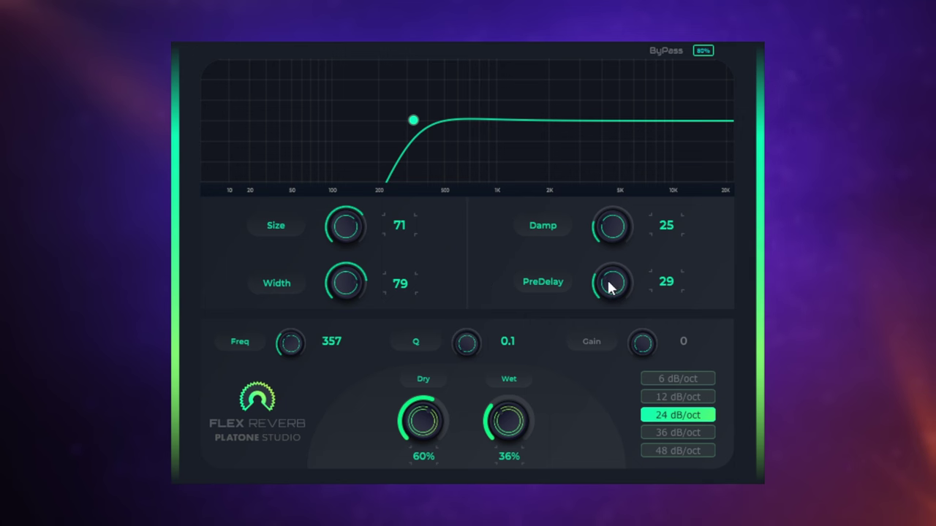
pyautogui.moveTo(606, 289); pyautogui.dragTo(611, 300)
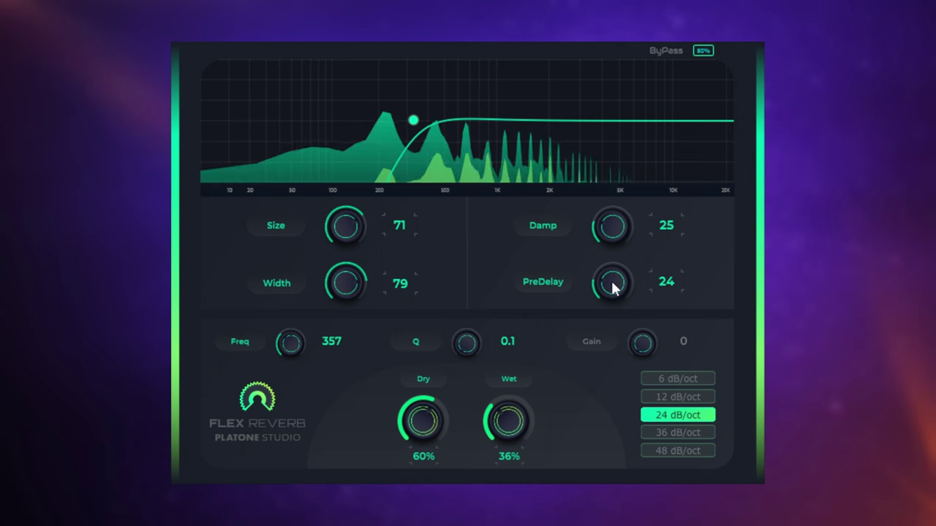
pyautogui.moveTo(612, 286); pyautogui.dragTo(607, 223)
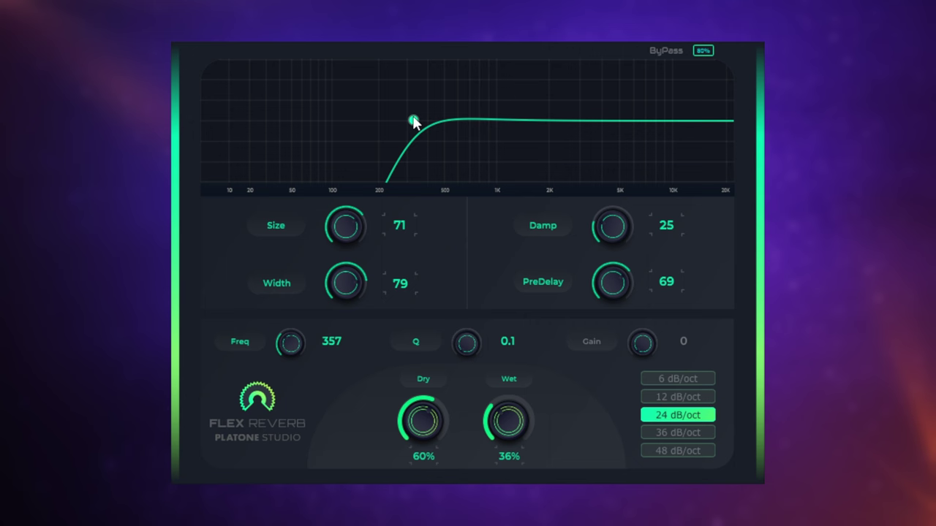
# Raise the reverb EQ's high-pass cutoff to 361 Hz, then try and remove a low-pass node.
pyautogui.moveTo(414, 120)
pyautogui.mouseDown()
pyautogui.moveTo(426, 121)
pyautogui.moveTo(411, 126)
pyautogui.mouseUp()
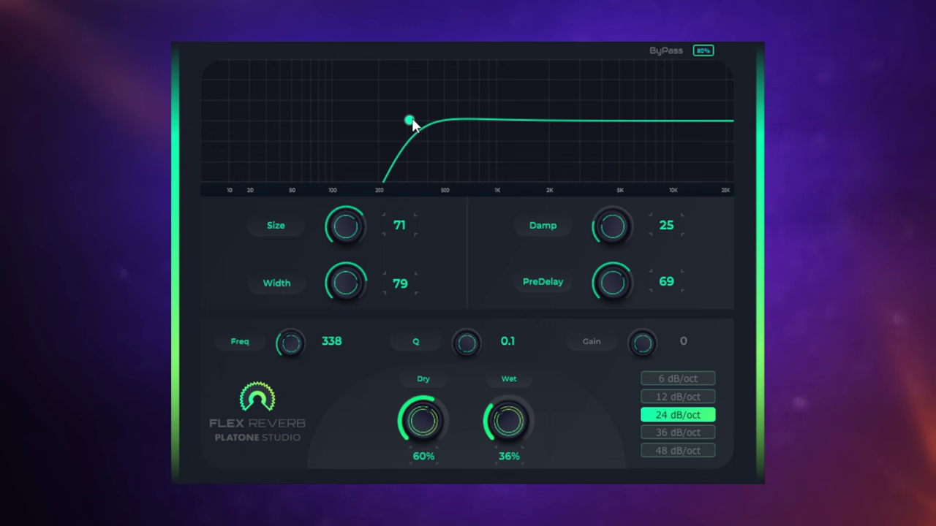
pyautogui.moveTo(413, 120); pyautogui.dragTo(421, 122)
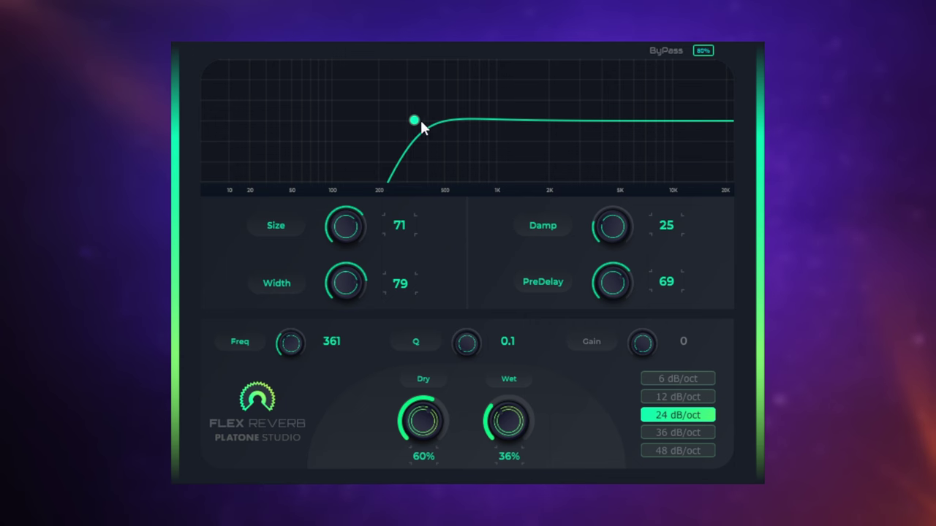
pyautogui.click(670, 124)
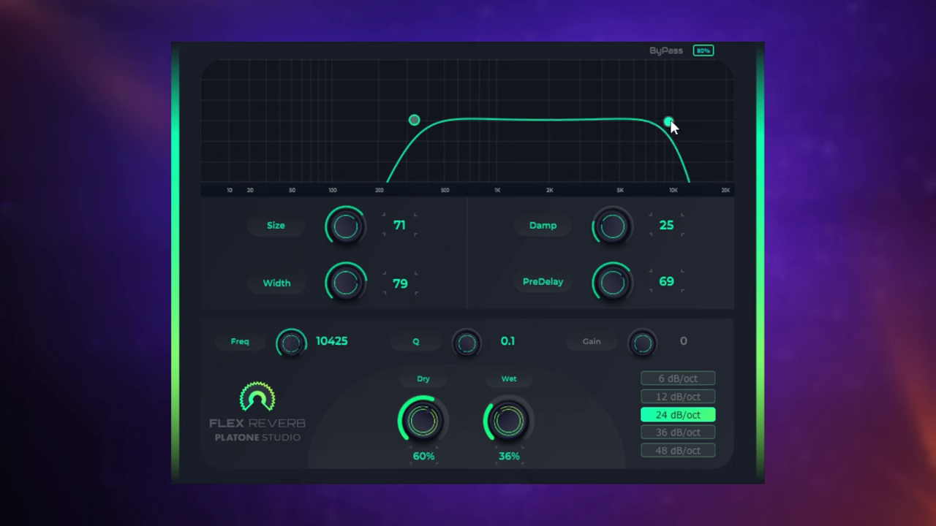
pyautogui.moveTo(672, 125)
pyautogui.mouseDown()
pyautogui.moveTo(606, 127)
pyautogui.moveTo(710, 125)
pyautogui.moveTo(631, 128)
pyautogui.moveTo(692, 126)
pyautogui.moveTo(654, 129)
pyautogui.moveTo(670, 125)
pyautogui.mouseUp()
pyautogui.doubleClick(669, 124)
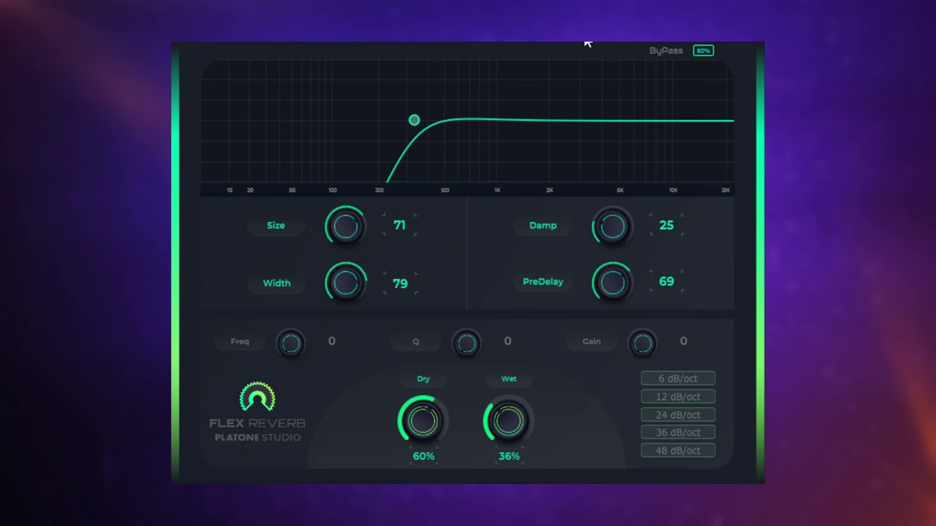
# Add a mid EQ band at about 1.5K and cut it by roughly 7.1 dB.
pyautogui.doubleClick(522, 120)
pyautogui.moveTo(523, 119)
pyautogui.mouseDown()
pyautogui.moveTo(520, 146)
pyautogui.moveTo(522, 125)
pyautogui.mouseUp()
pyautogui.scroll(1, 524, 125)
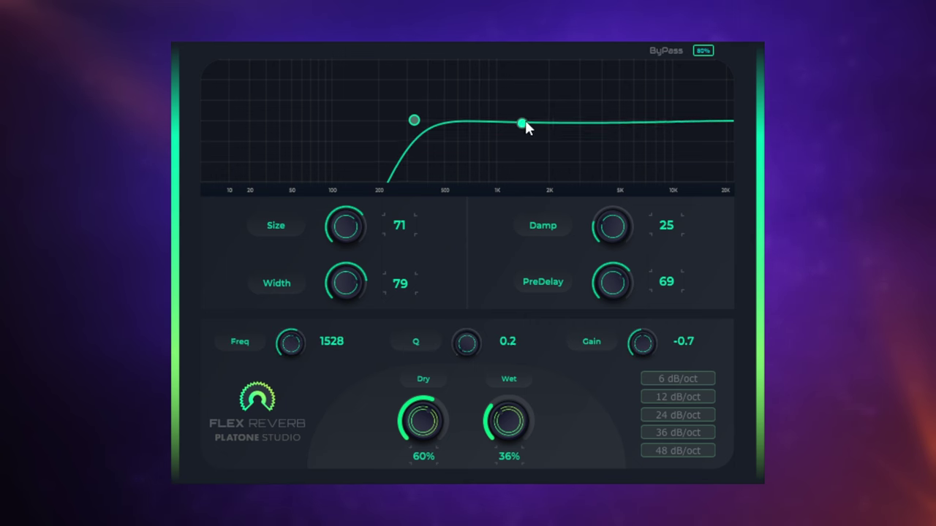
pyautogui.scroll(-1, 524, 125)
pyautogui.moveTo(522, 123); pyautogui.dragTo(523, 145)
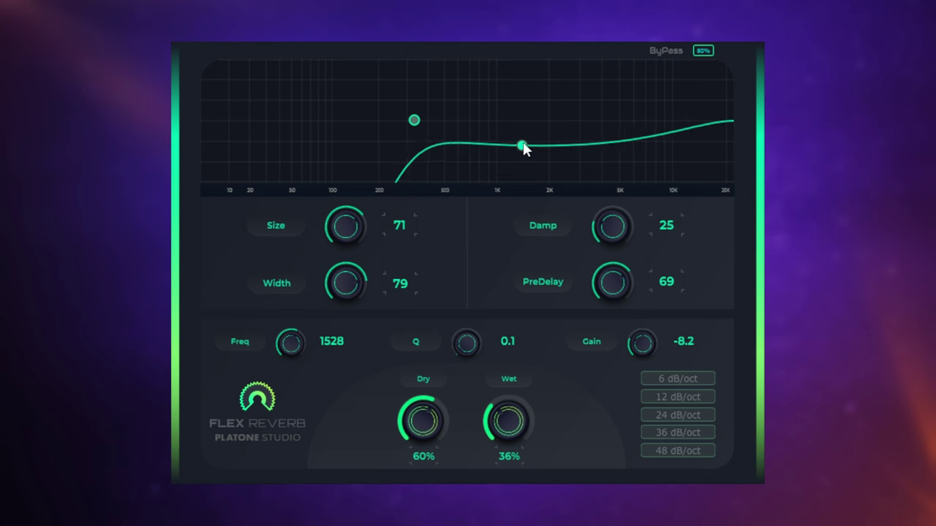
pyautogui.scroll(1, 528, 141)
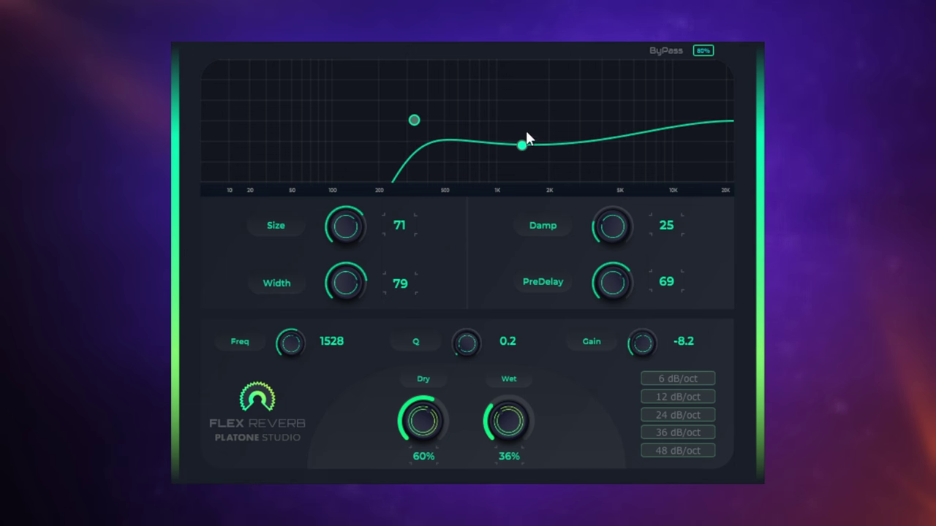
pyautogui.moveTo(525, 138)
pyautogui.mouseDown()
pyautogui.moveTo(522, 125)
pyautogui.moveTo(522, 141)
pyautogui.mouseUp()
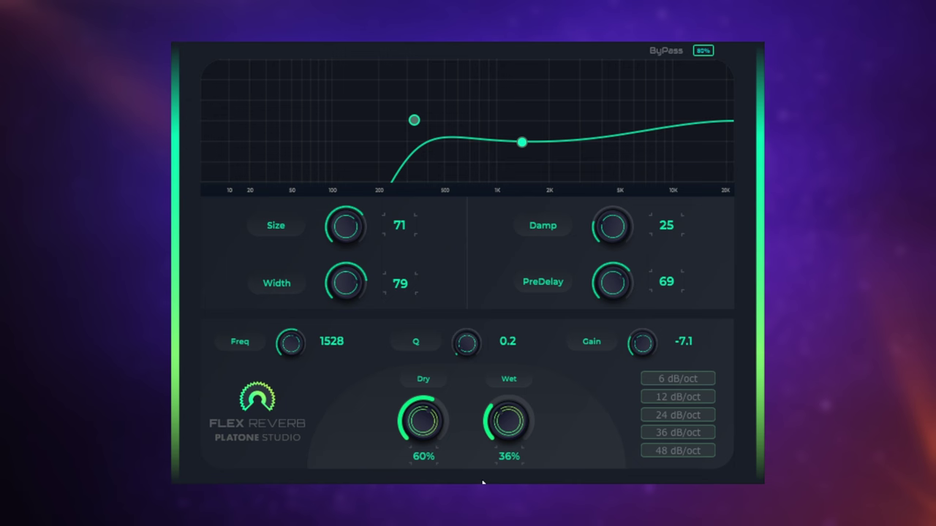
# Narrow the mid band's Q to 1.4, try boosting and cutting, then delete the band.
pyautogui.scroll(1, 288, 343)
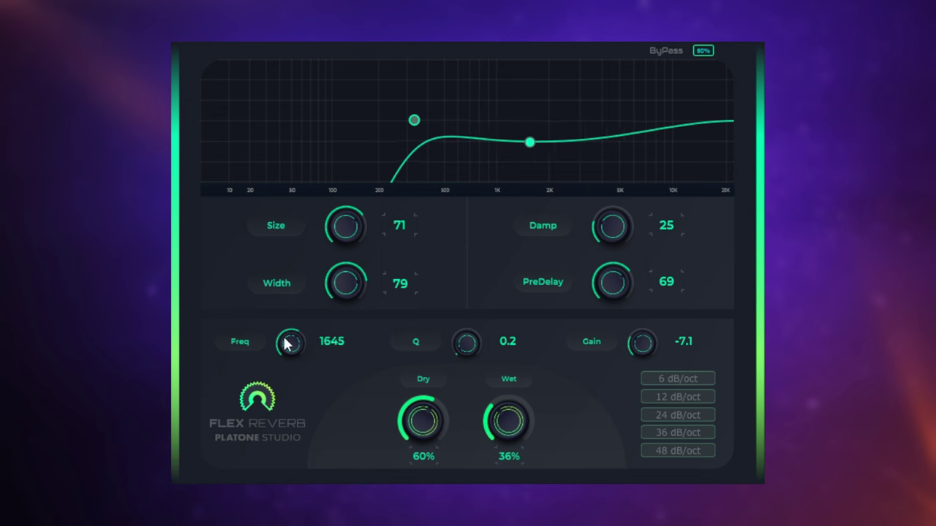
pyautogui.scroll(-2, 289, 342)
pyautogui.scroll(-1, 288, 343)
pyautogui.moveTo(463, 344); pyautogui.dragTo(474, 263)
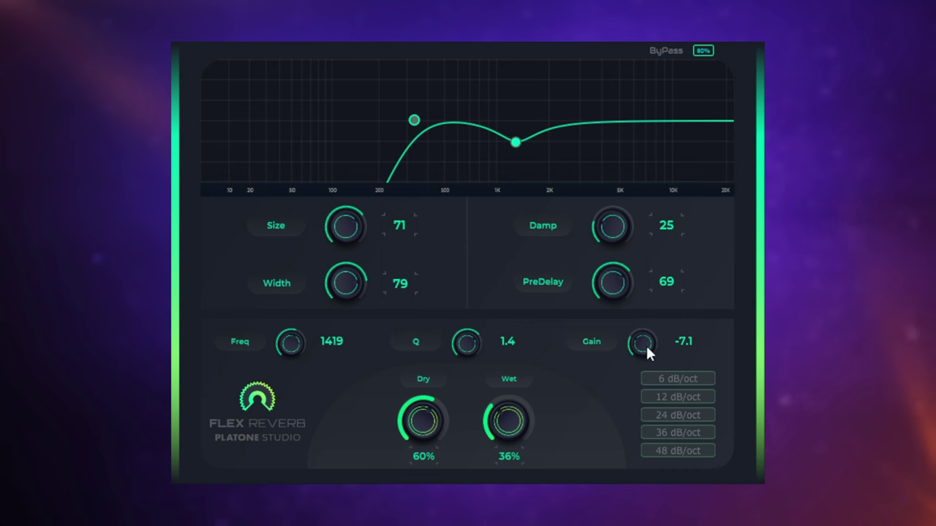
pyautogui.moveTo(646, 344); pyautogui.dragTo(653, 313)
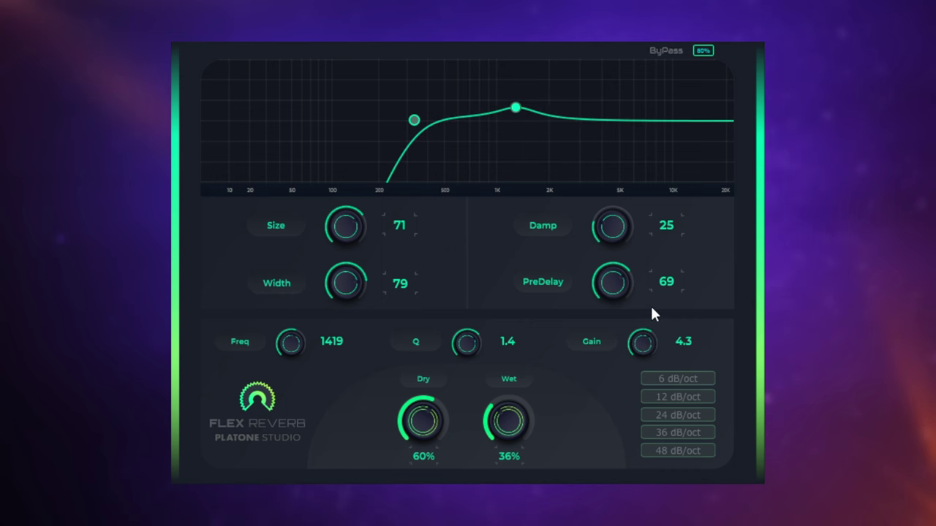
pyautogui.doubleClick(517, 108)
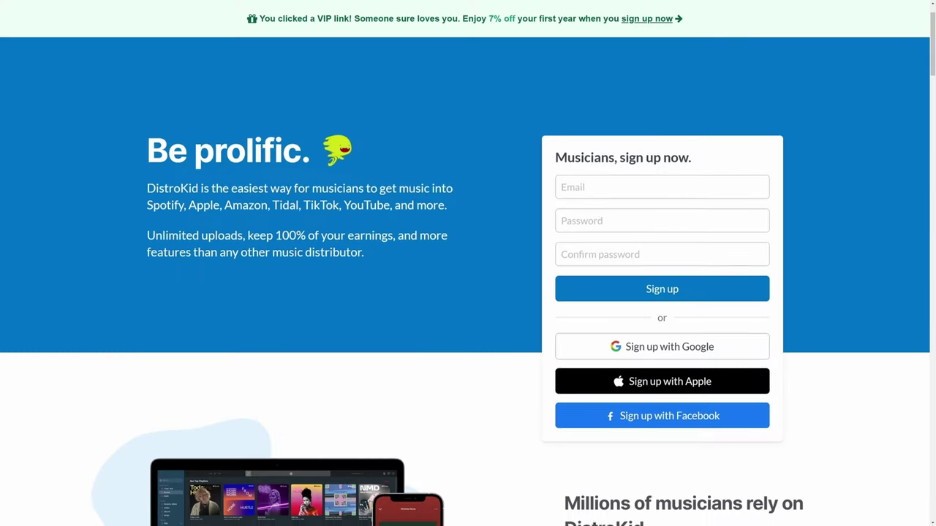
# Scroll the DistroKid sign-up page past the pricing down to the streaming store icons.
pyautogui.scroll(-3, 468, 293)
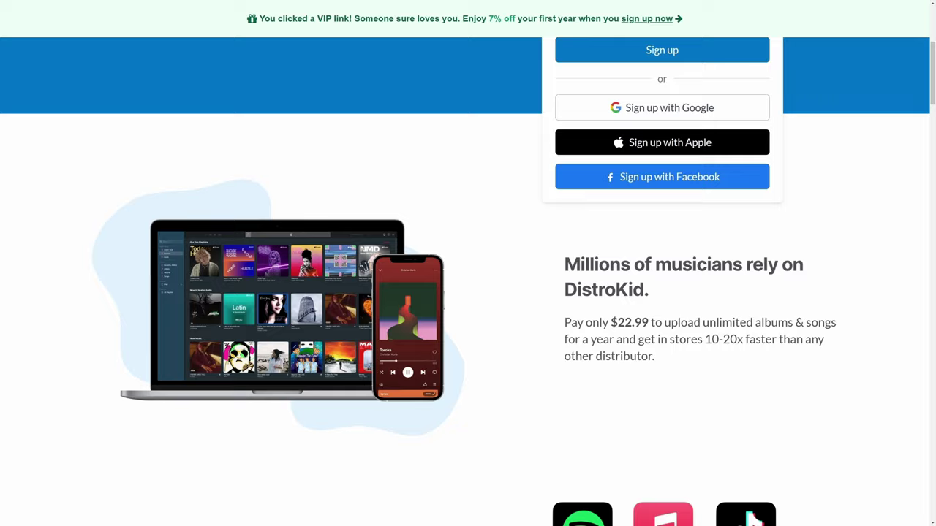
pyautogui.scroll(-3, 468, 293)
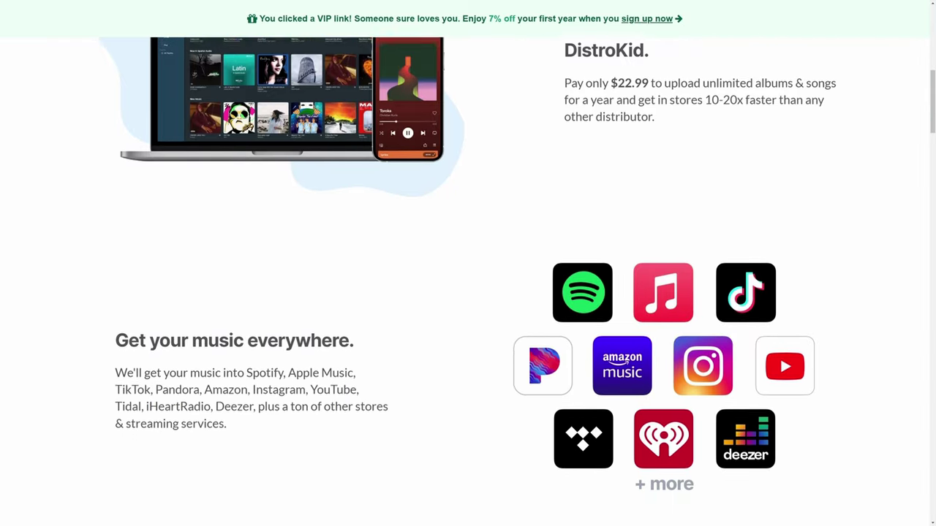
pyautogui.scroll(-1, 468, 293)
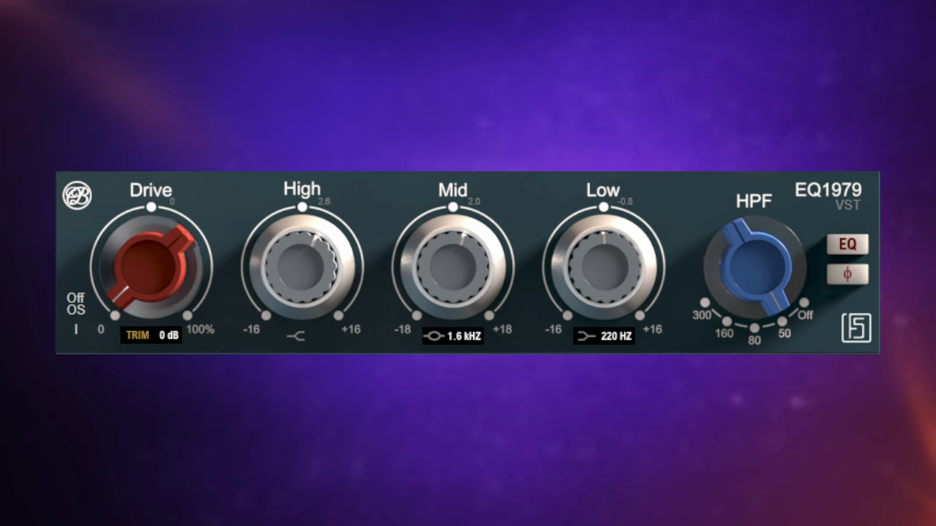
# Push EQ1979's Drive up toward 67 on the piano, then back it off to about 6.
pyautogui.moveTo(139, 252); pyautogui.dragTo(145, 299)
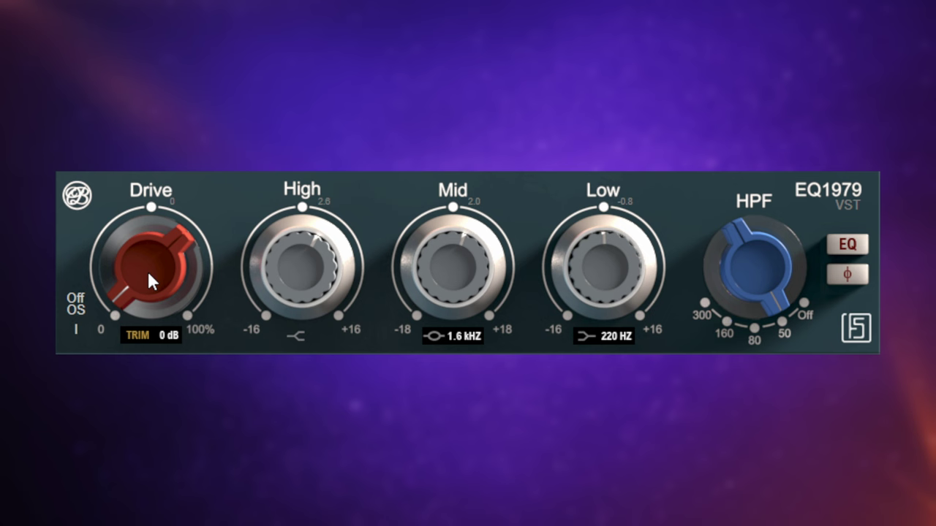
pyautogui.moveTo(146, 269); pyautogui.dragTo(136, 159)
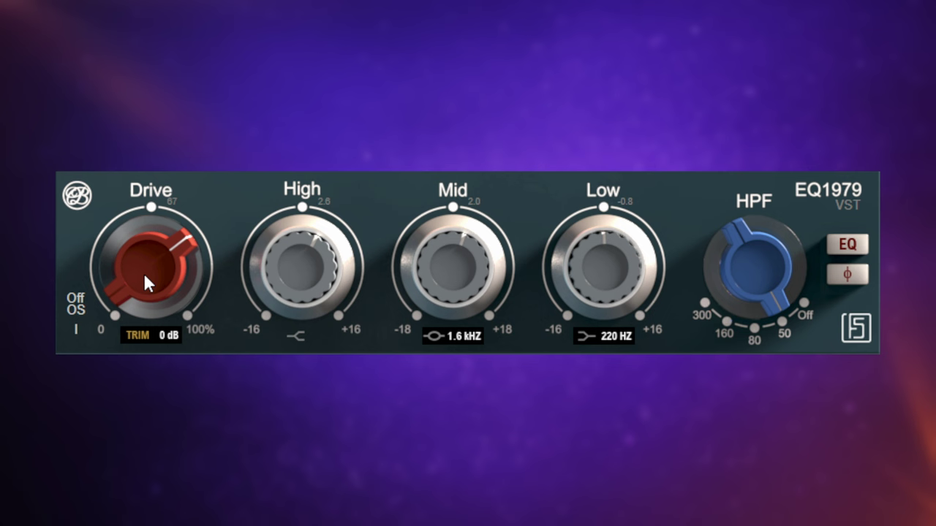
pyautogui.moveTo(144, 275); pyautogui.dragTo(136, 398)
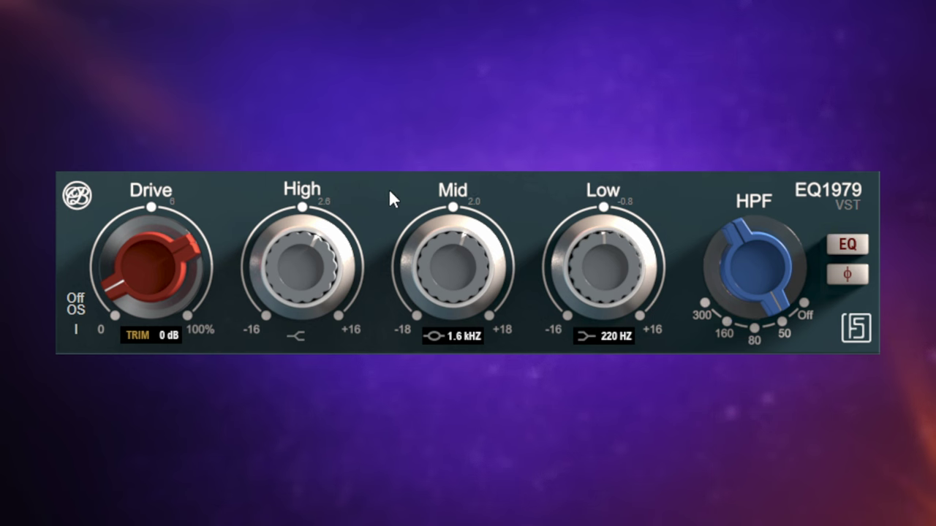
# Enable EQ1979's EQ section and raise the Mid gain from 2.0 to 3.1.
pyautogui.click(854, 250)
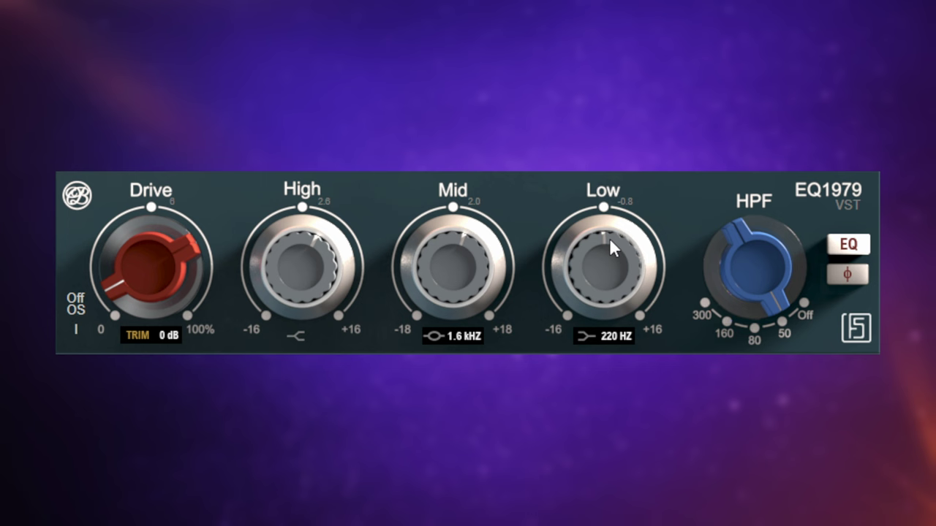
pyautogui.moveTo(455, 248); pyautogui.dragTo(455, 242)
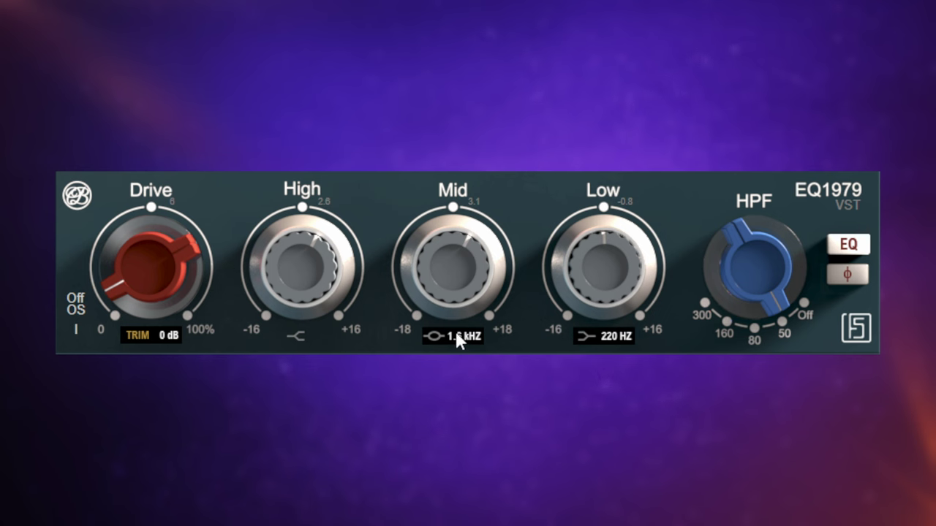
# After sweeping the mid frequency, trim High to 2.1 and set Mid to 2.7 at 1.6 kHz.
pyautogui.moveTo(461, 340)
pyautogui.mouseDown()
pyautogui.moveTo(461, 320)
pyautogui.moveTo(470, 351)
pyautogui.mouseUp()
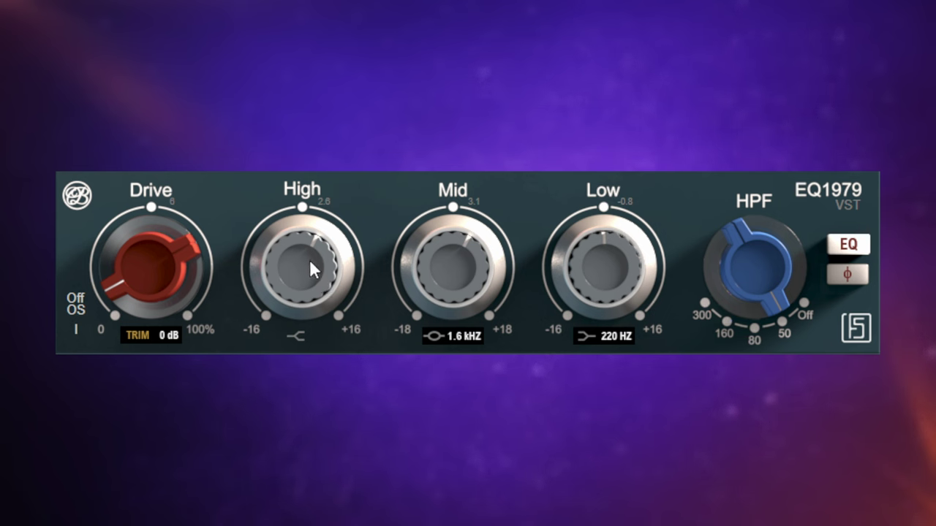
pyautogui.moveTo(310, 260)
pyautogui.mouseDown()
pyautogui.moveTo(302, 211)
pyautogui.moveTo(306, 262)
pyautogui.mouseUp()
pyautogui.moveTo(429, 261); pyautogui.dragTo(416, 228)
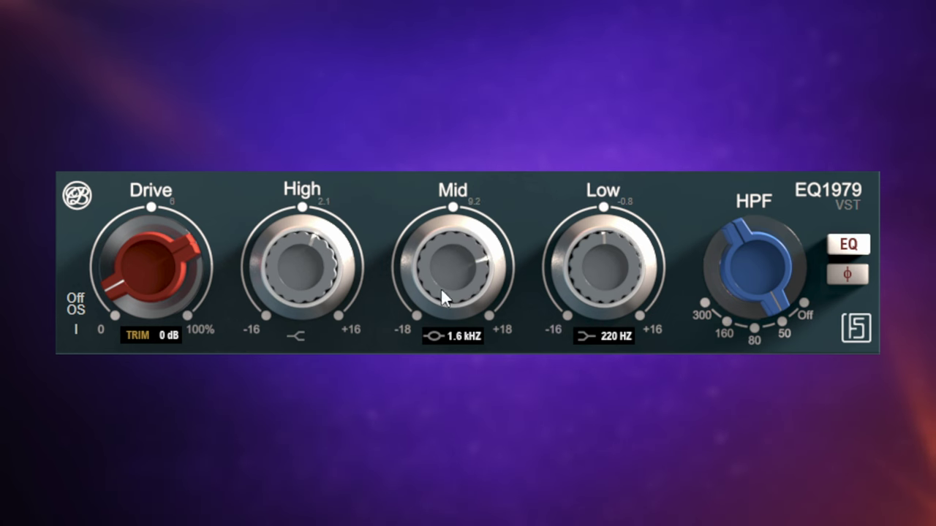
pyautogui.click(457, 336)
pyautogui.moveTo(452, 267); pyautogui.dragTo(450, 310)
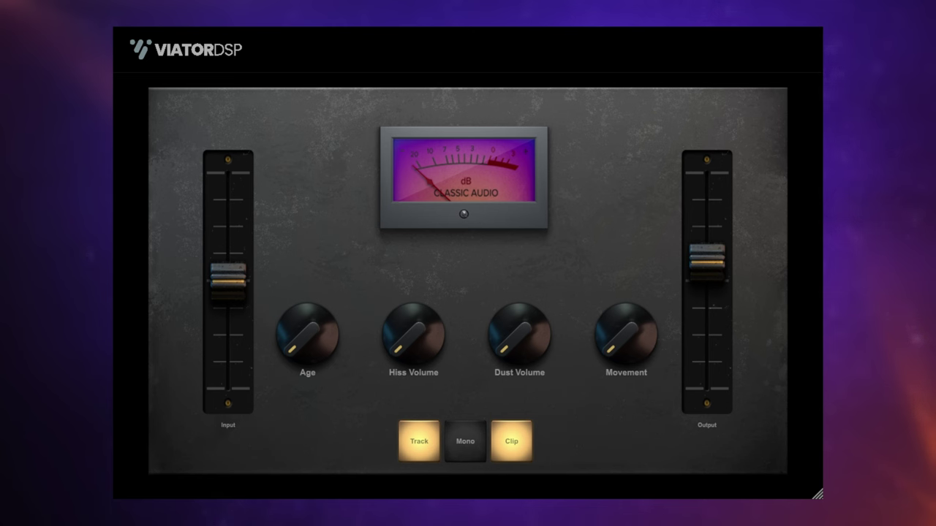
# Try raising Age to 6.96, then reset Age to its default.
pyautogui.moveTo(321, 337)
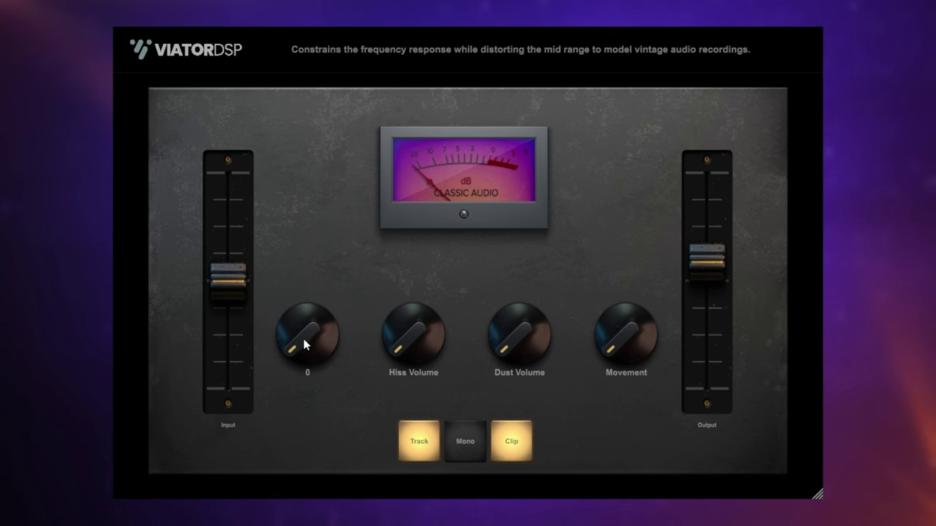
pyautogui.moveTo(304, 338); pyautogui.dragTo(296, 180)
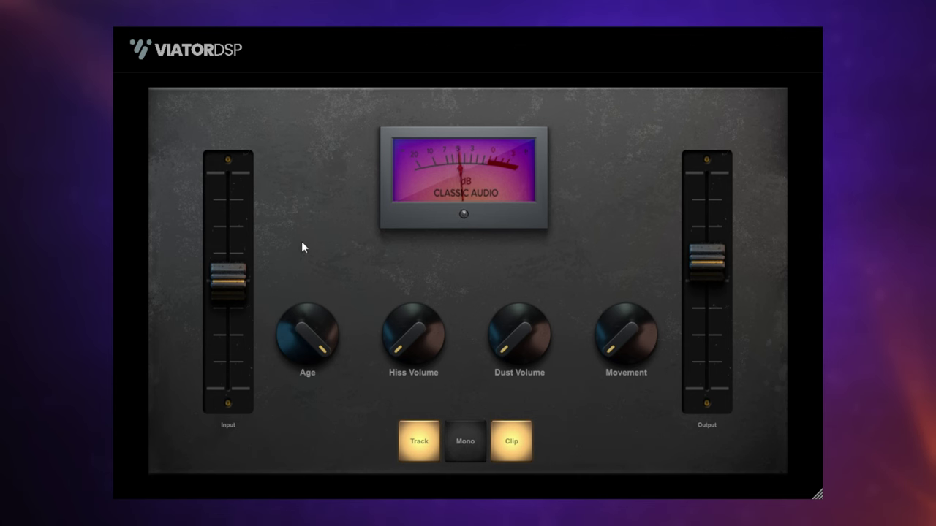
pyautogui.doubleClick(306, 329)
# Test Hiss Volume and Movement, settle Hiss at -30, and raise Dust Volume to 9.84.
pyautogui.moveTo(439, 319)
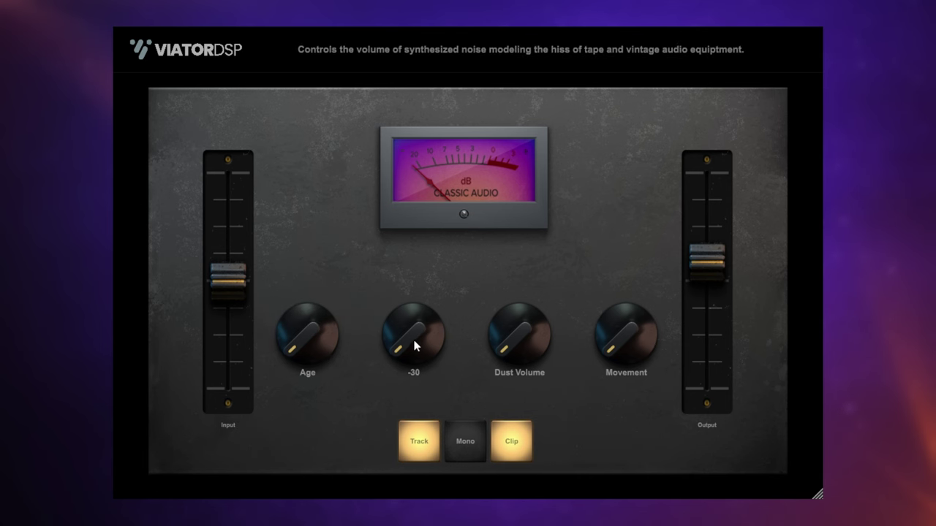
pyautogui.moveTo(411, 340); pyautogui.dragTo(390, 230)
pyautogui.doubleClick(413, 335)
pyautogui.moveTo(623, 334); pyautogui.dragTo(611, 327)
pyautogui.moveTo(405, 336); pyautogui.dragTo(379, 221)
pyautogui.moveTo(612, 329)
pyautogui.mouseDown()
pyautogui.moveTo(599, 299)
pyautogui.moveTo(608, 219)
pyautogui.moveTo(612, 343)
pyautogui.mouseUp()
pyautogui.moveTo(441, 333); pyautogui.dragTo(420, 395)
pyautogui.moveTo(510, 335)
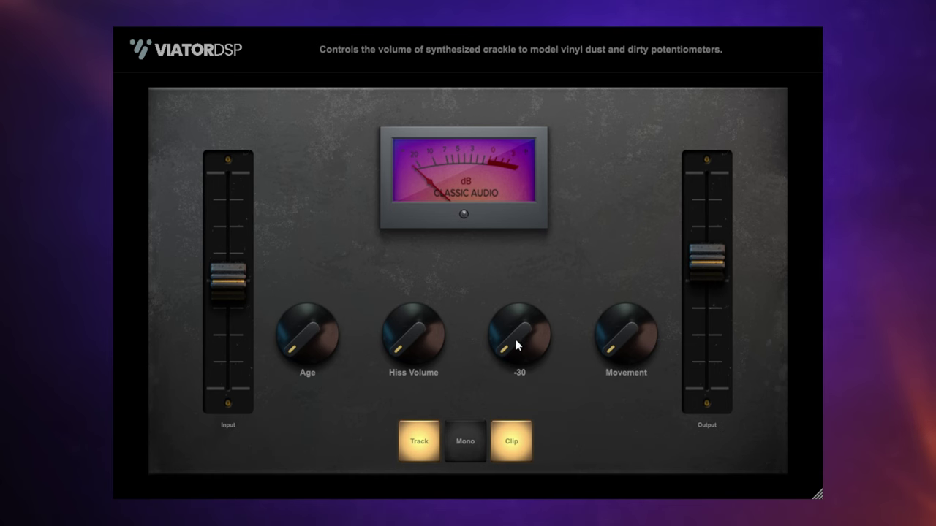
pyautogui.moveTo(515, 339); pyautogui.dragTo(501, 237)
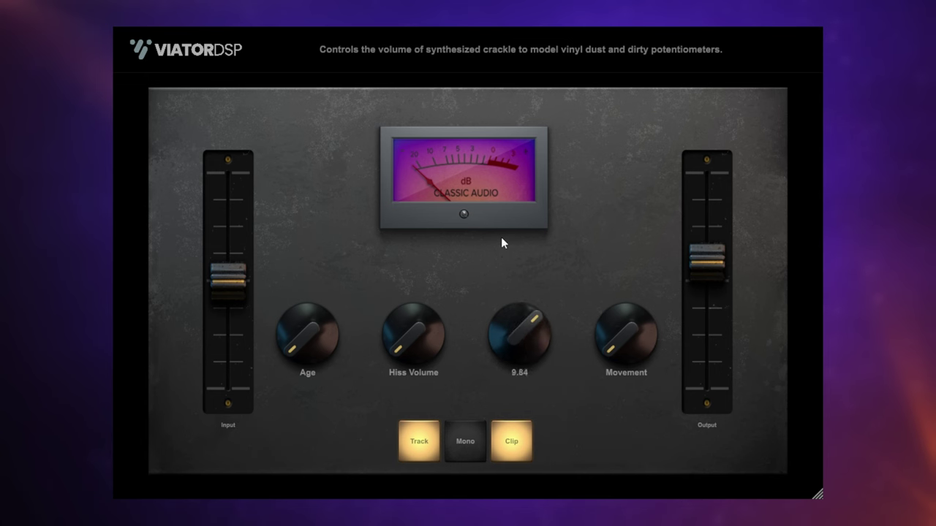
# Reset Dust Volume to its default so Age, Hiss, Dust and Movement all sit low.
pyautogui.doubleClick(525, 327)
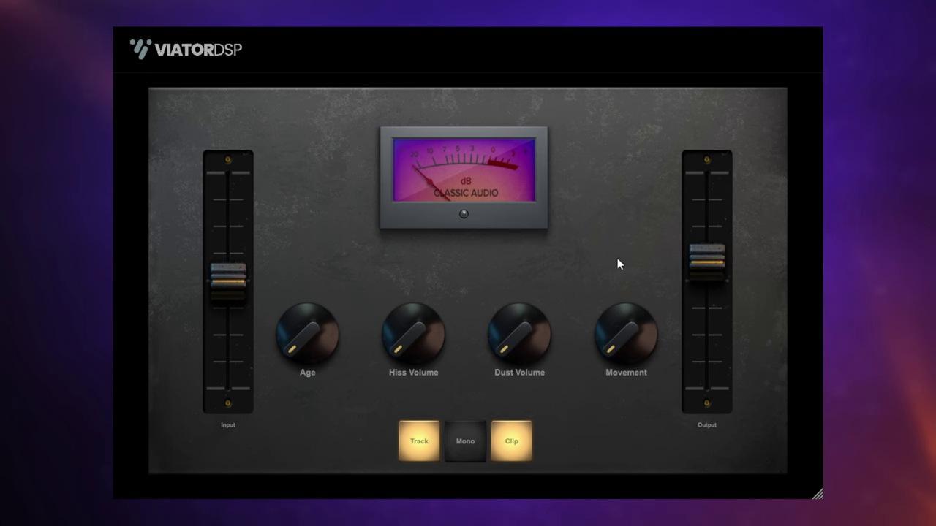